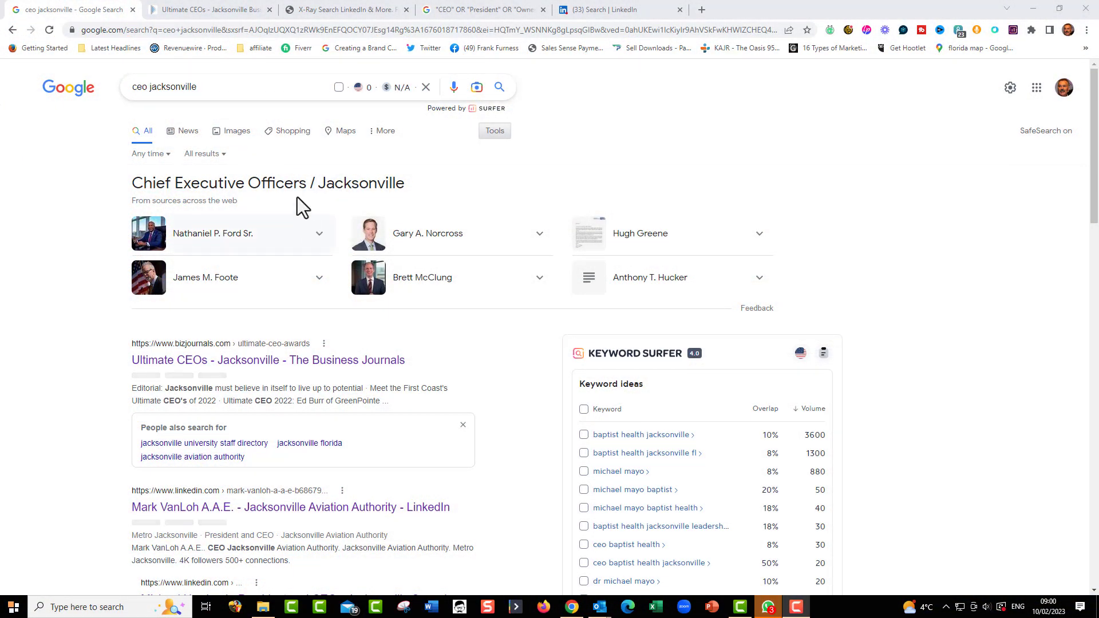
pyautogui.scroll(-1, 274, 147)
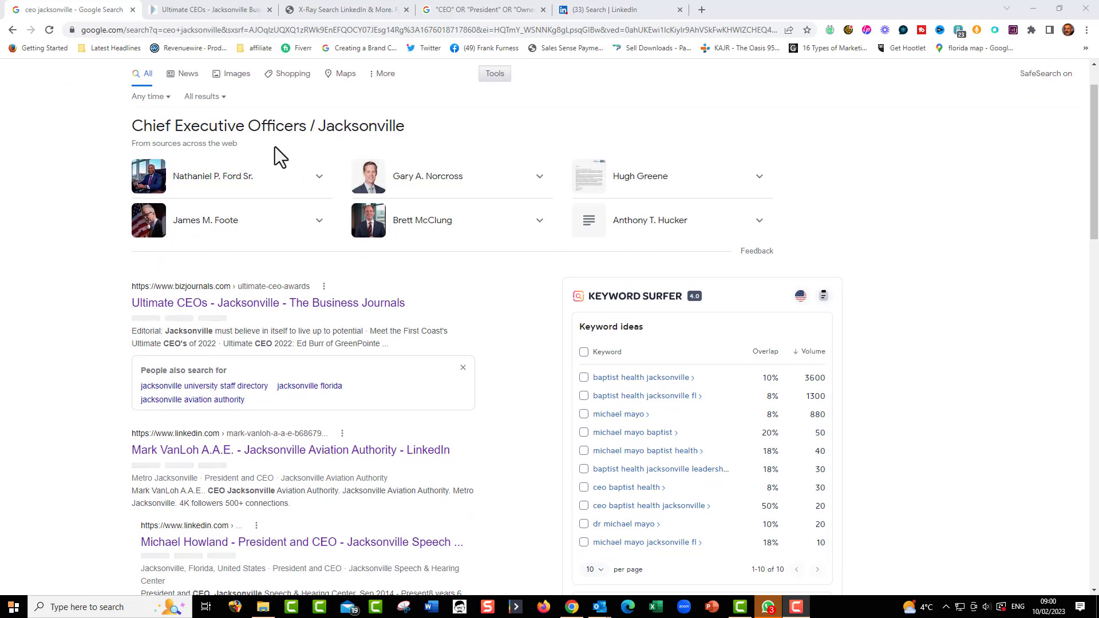
# - Expand details for Nathaniel P. Ford Sr. and Gary A. Norcross, then return to LinkedIn results
pyautogui.click(316, 179)
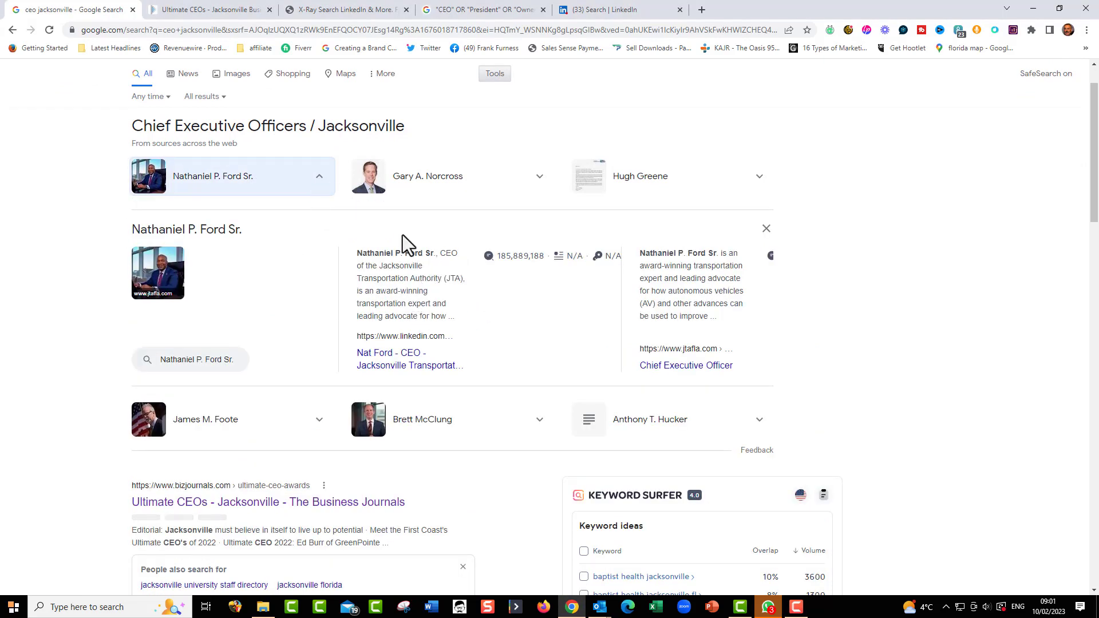
pyautogui.click(540, 179)
pyautogui.scroll(-1, 448, 249)
pyautogui.scroll(-3, 449, 232)
pyautogui.scroll(-1, 449, 232)
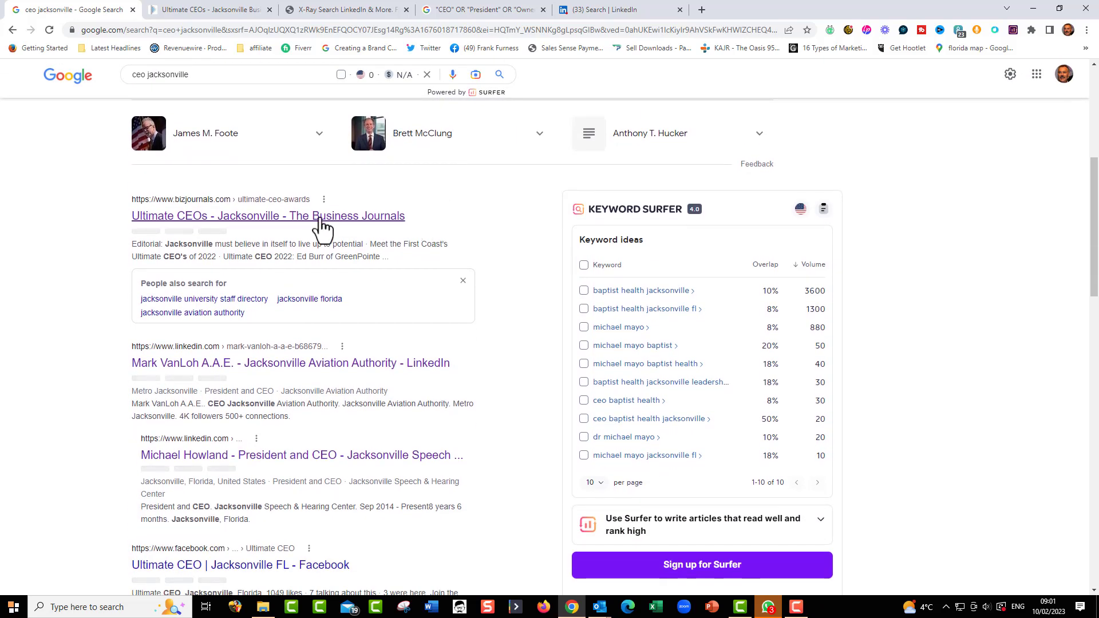
pyautogui.scroll(-2, 322, 227)
pyautogui.scroll(-1, 318, 230)
pyautogui.scroll(-1, 318, 230)
pyautogui.scroll(-1, 316, 234)
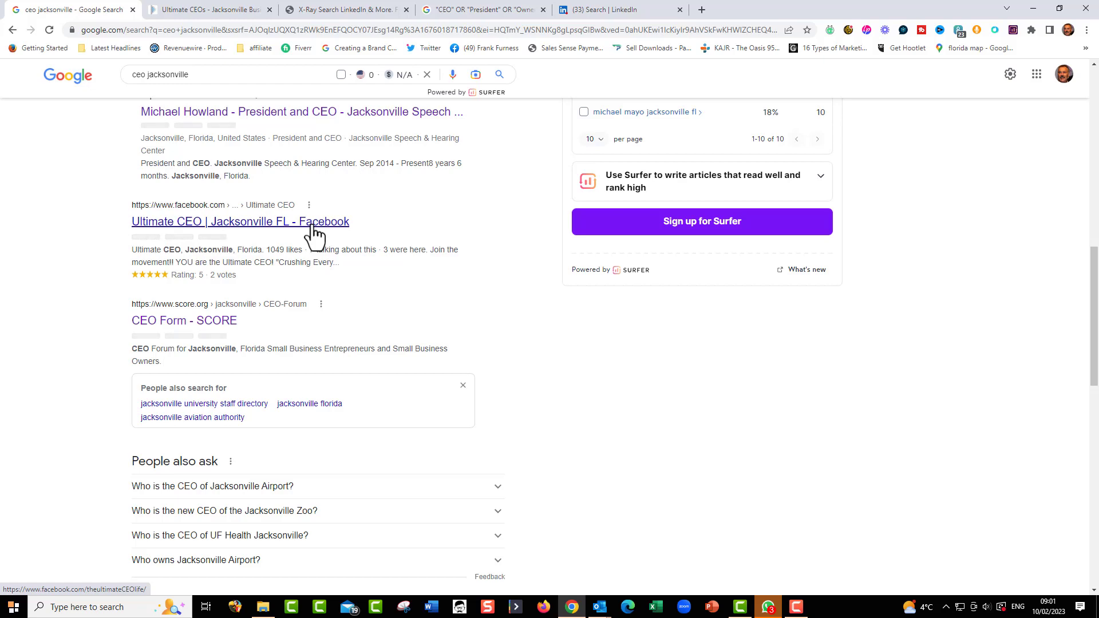
pyautogui.click(601, 9)
# - Rerun the 'ceo jacksonville' search and show all people results
pyautogui.click(333, 73)
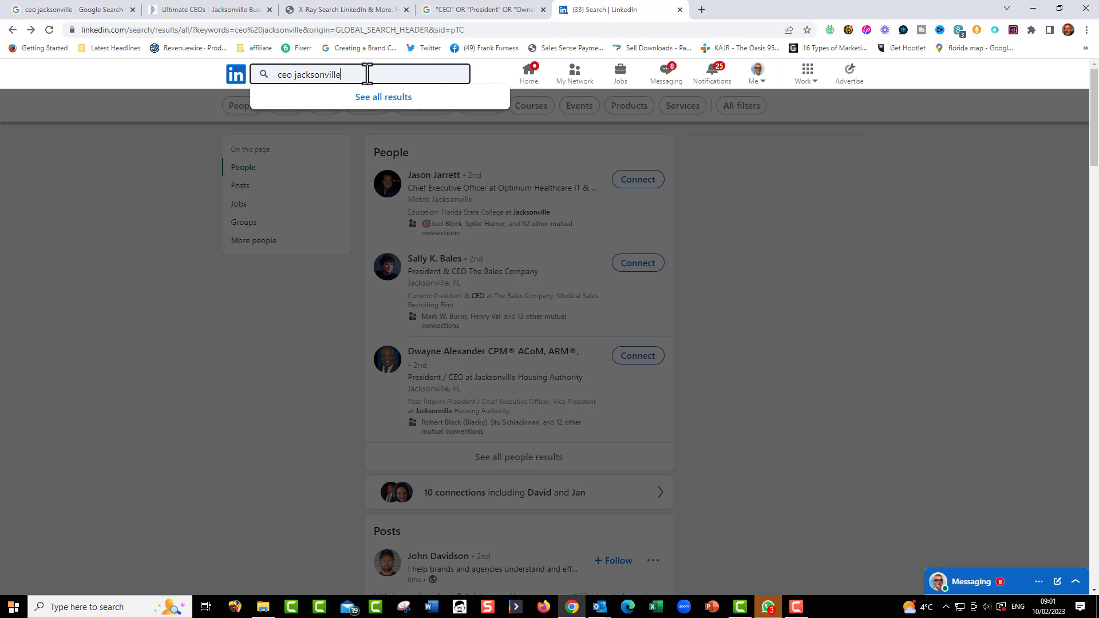
pyautogui.press('Return')
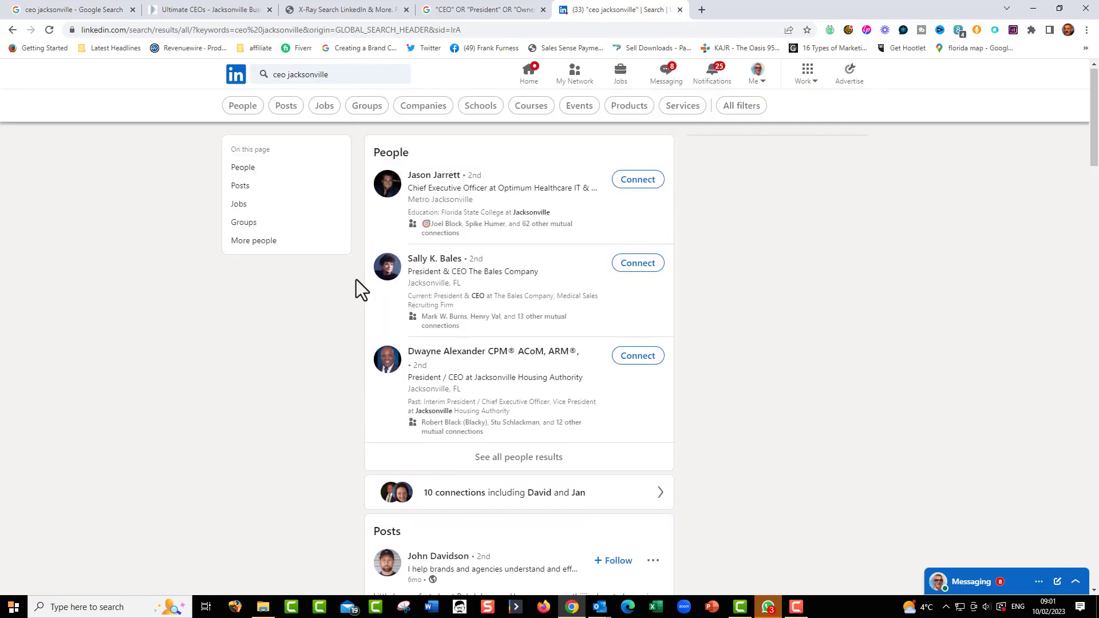
pyautogui.scroll(-2, 564, 209)
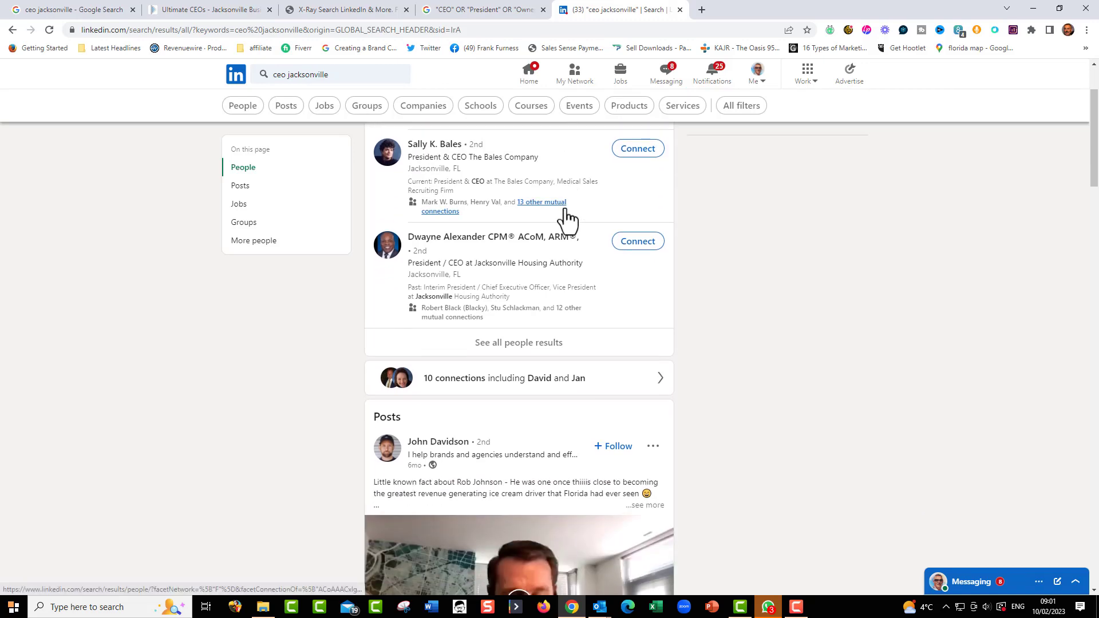
pyautogui.scroll(-1, 564, 209)
pyautogui.click(510, 292)
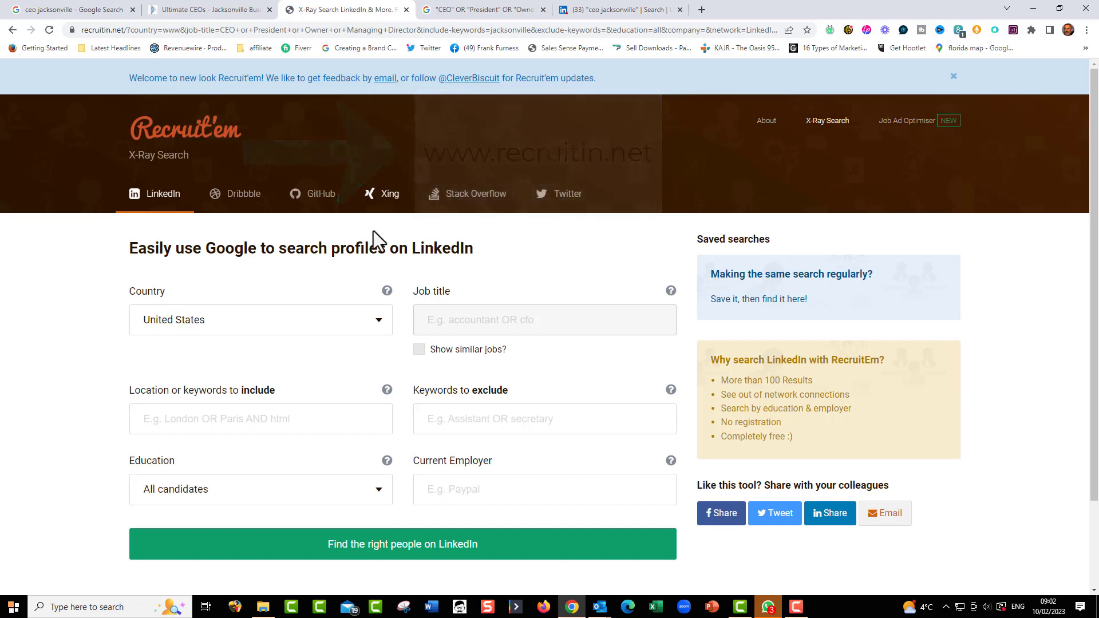
# - Keep United States, choose 'CEO or President or Owner or Managing Director', and move to the Location field for jacksonville
pyautogui.click(249, 326)
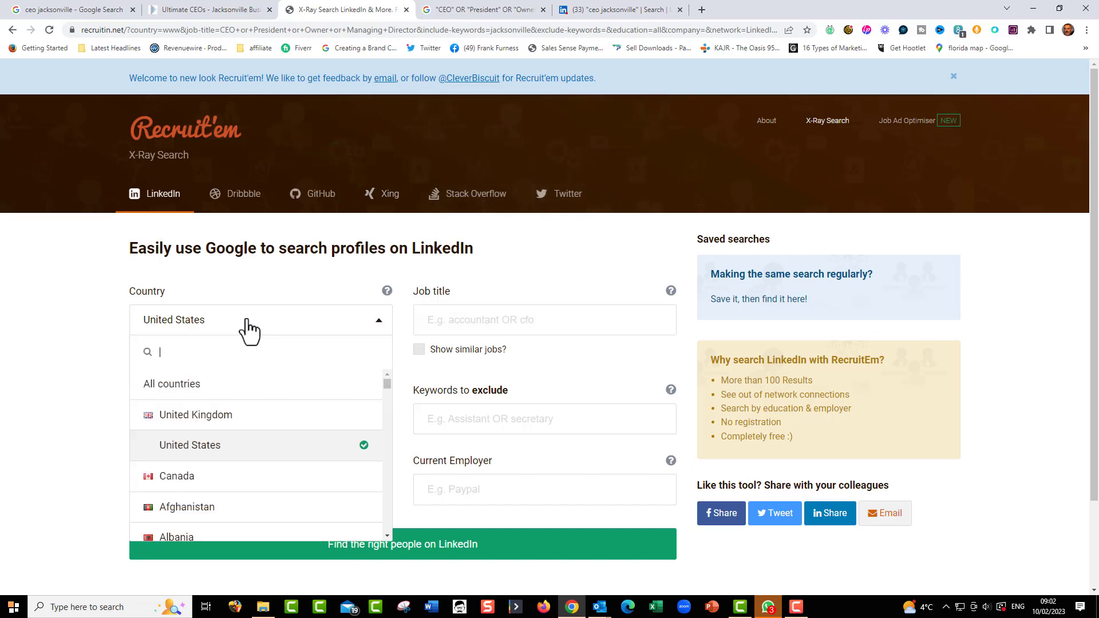
pyautogui.click(249, 327)
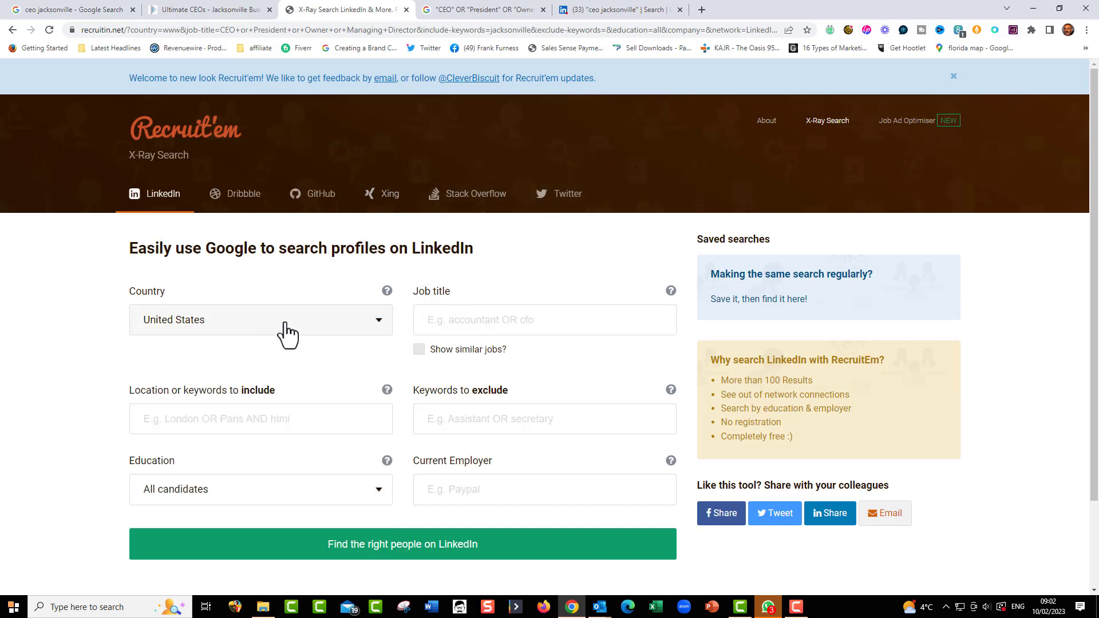
pyautogui.click(463, 322)
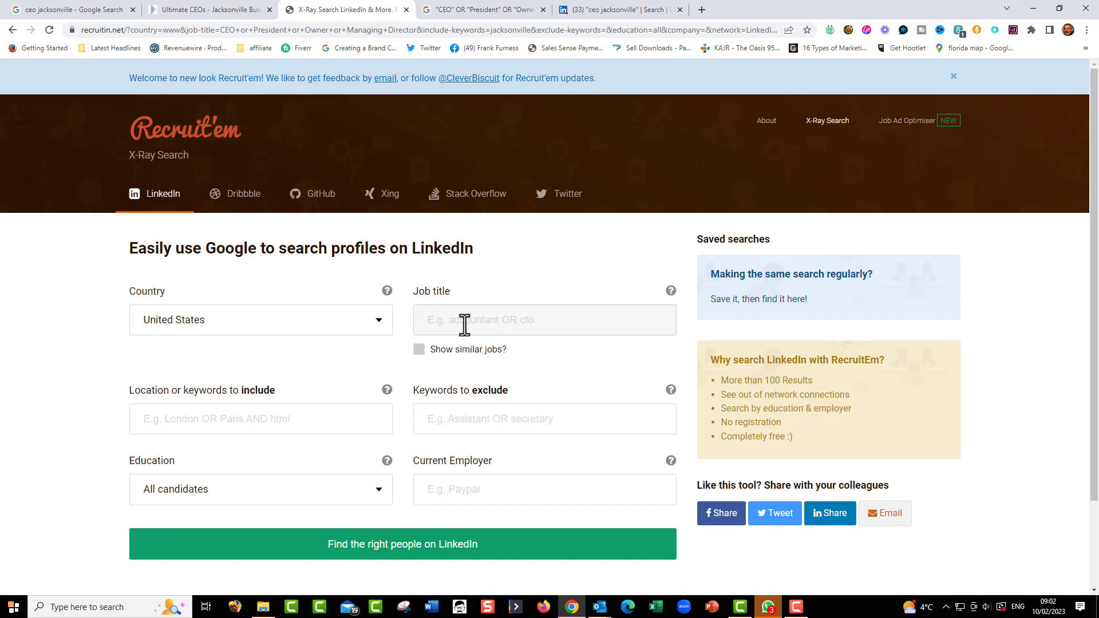
pyautogui.write('ceo or pre')
pyautogui.write('s')
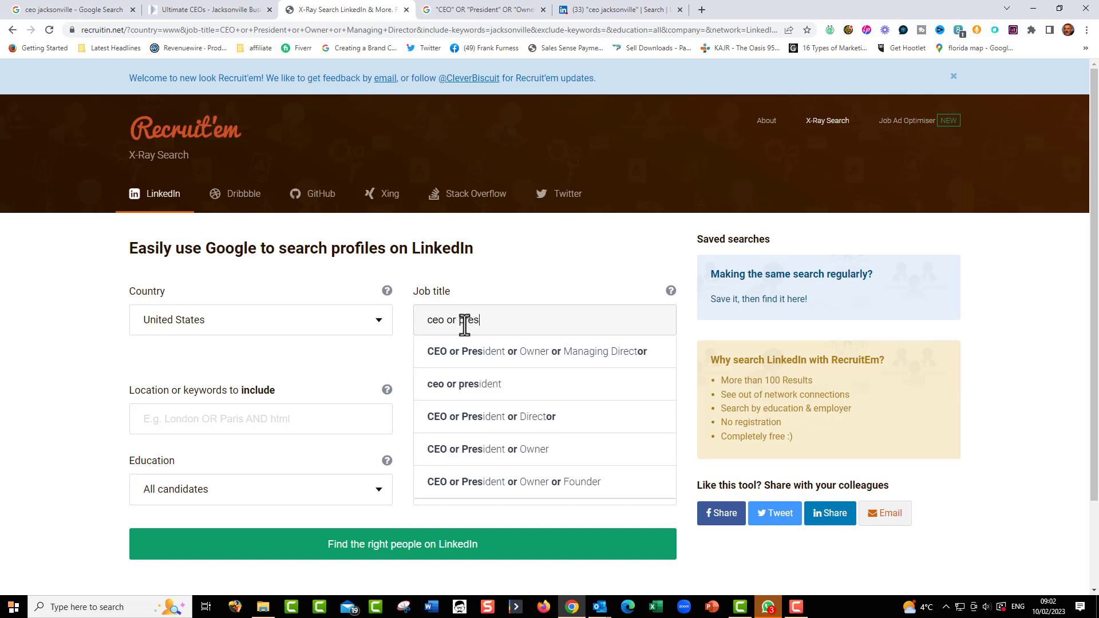
pyautogui.click(487, 353)
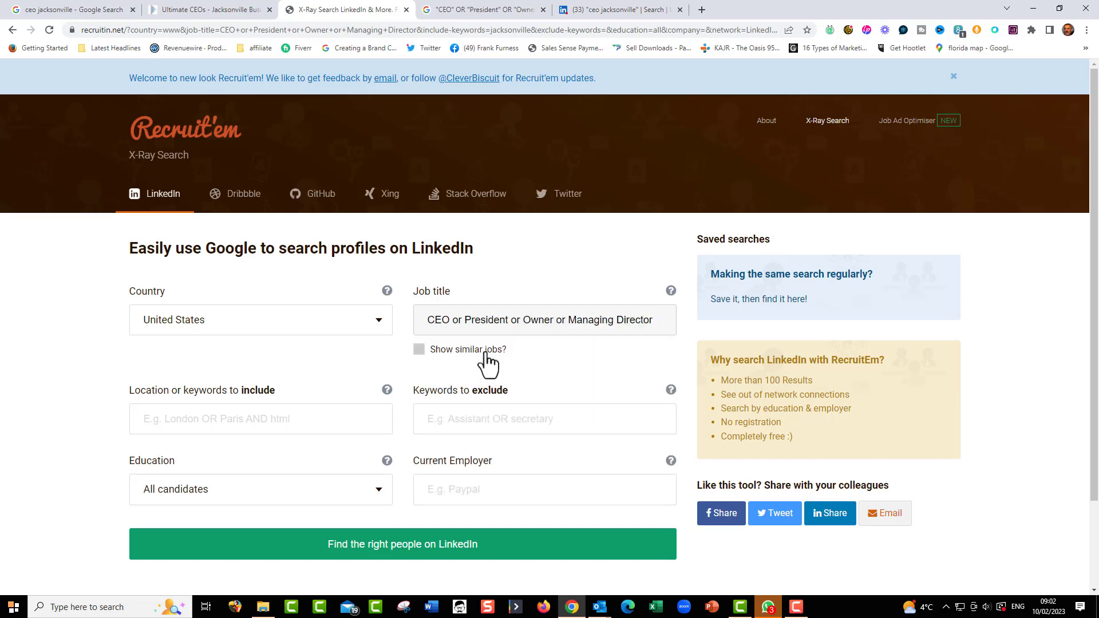
pyautogui.click(292, 421)
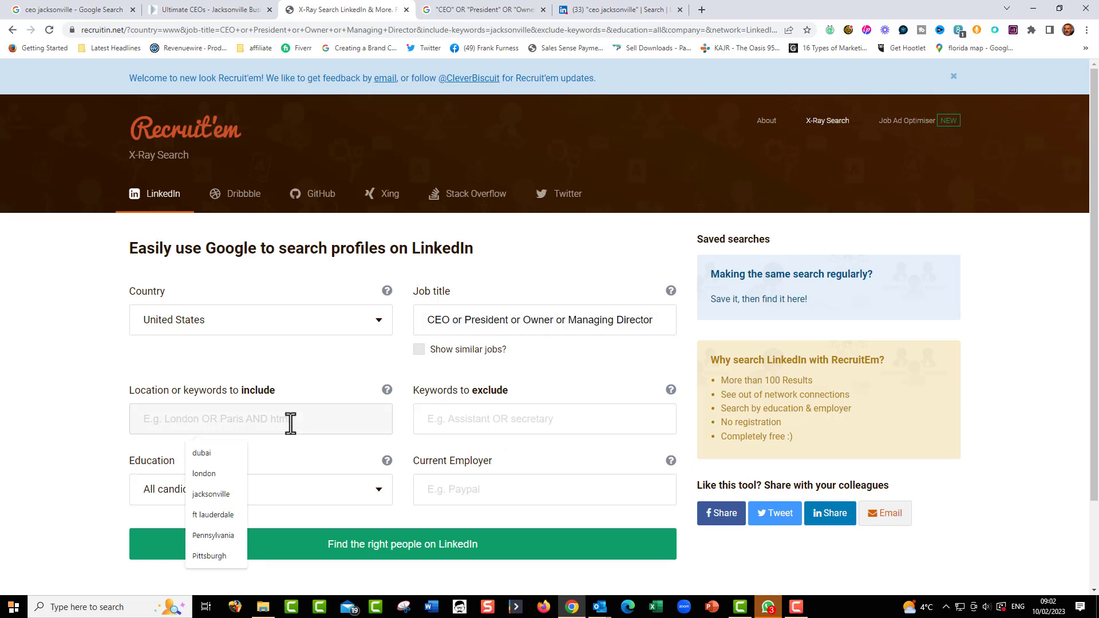
pyautogui.write('jackso')
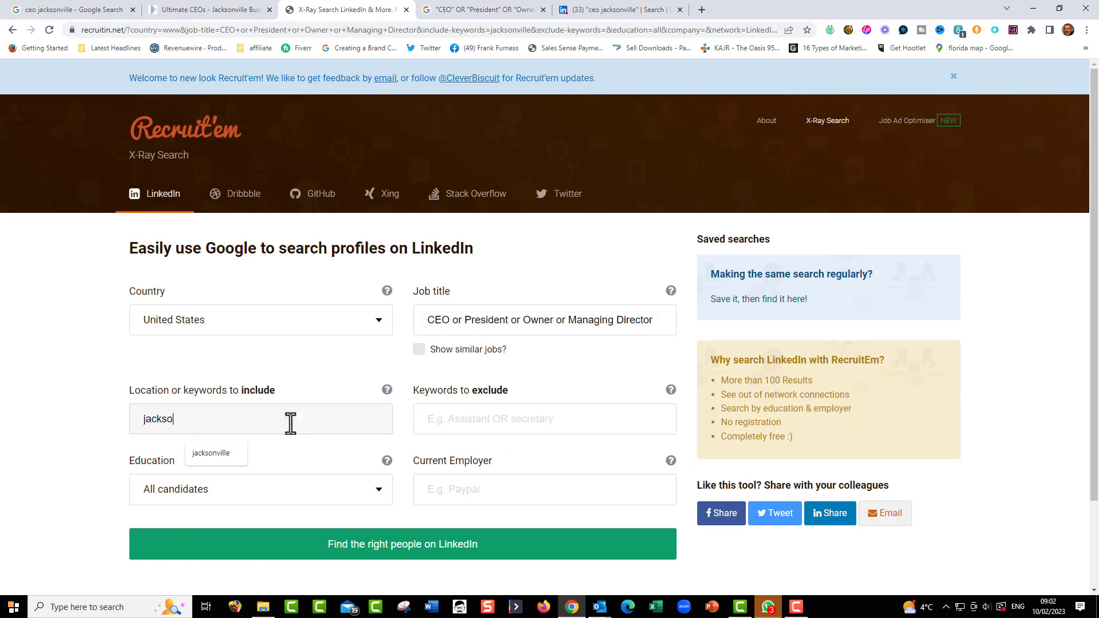
pyautogui.write('nville')
# - Submit the form to build the X-Ray query and regenerate it for opening in Google
pyautogui.press('Return')
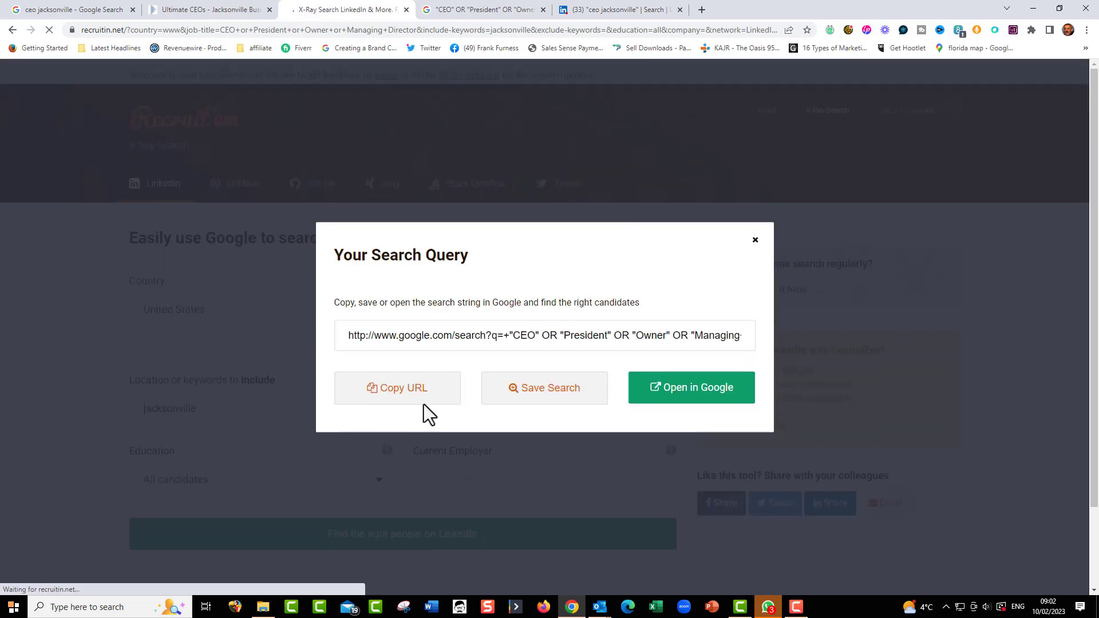
pyautogui.click(755, 240)
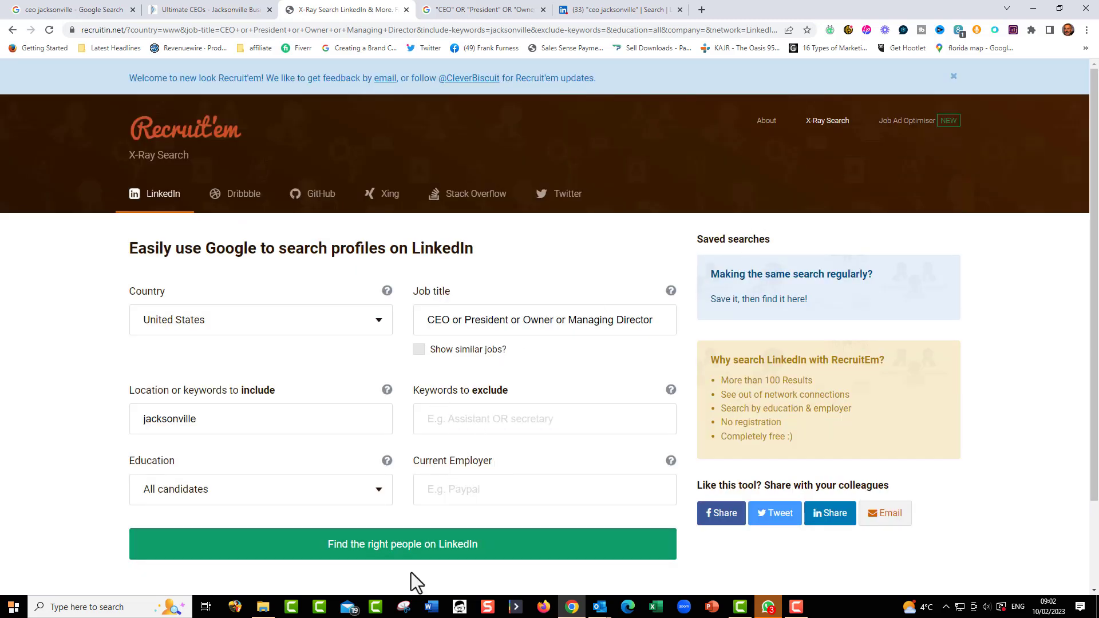
pyautogui.click(413, 550)
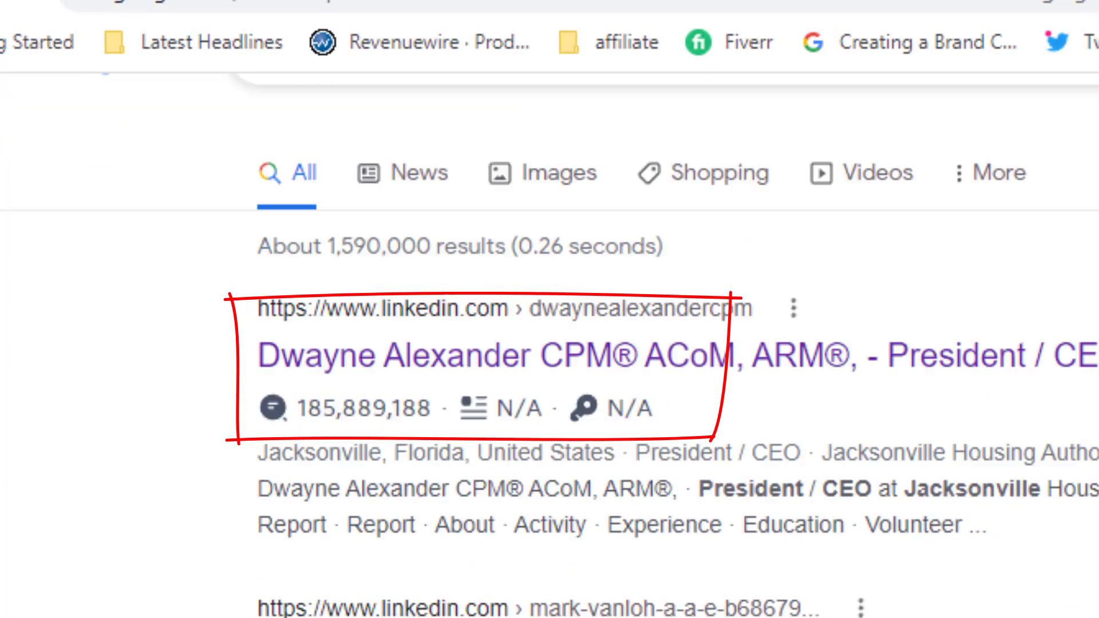
pyautogui.scroll(-3, 304, 239)
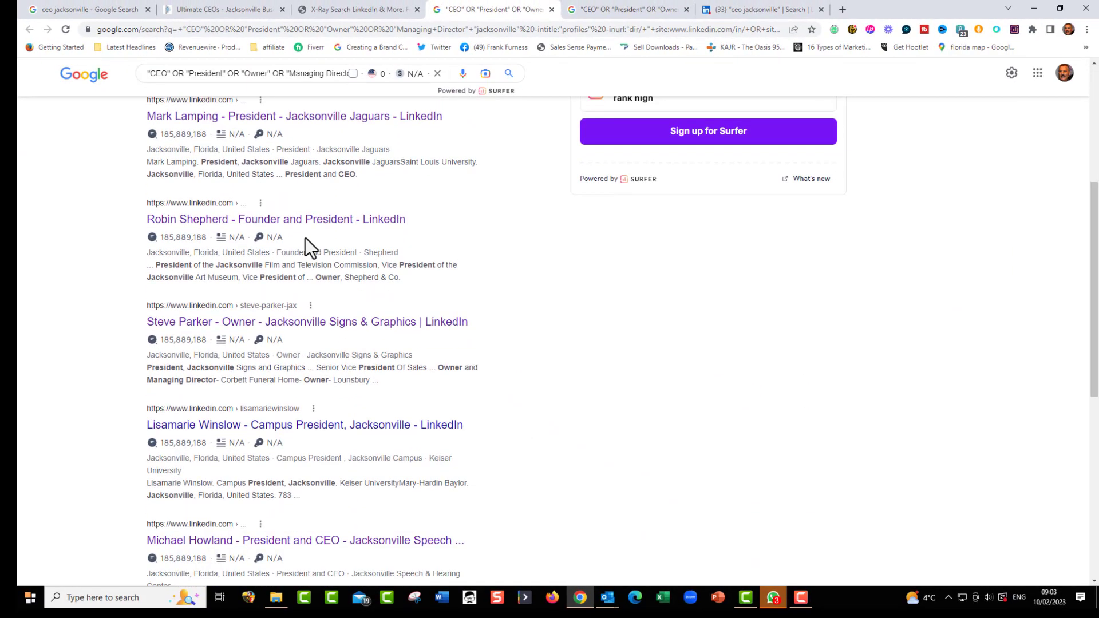
pyautogui.scroll(-3, 305, 239)
pyautogui.scroll(-3, 305, 238)
pyautogui.scroll(-3, 305, 238)
pyautogui.scroll(-2, 305, 238)
pyautogui.scroll(2, 305, 234)
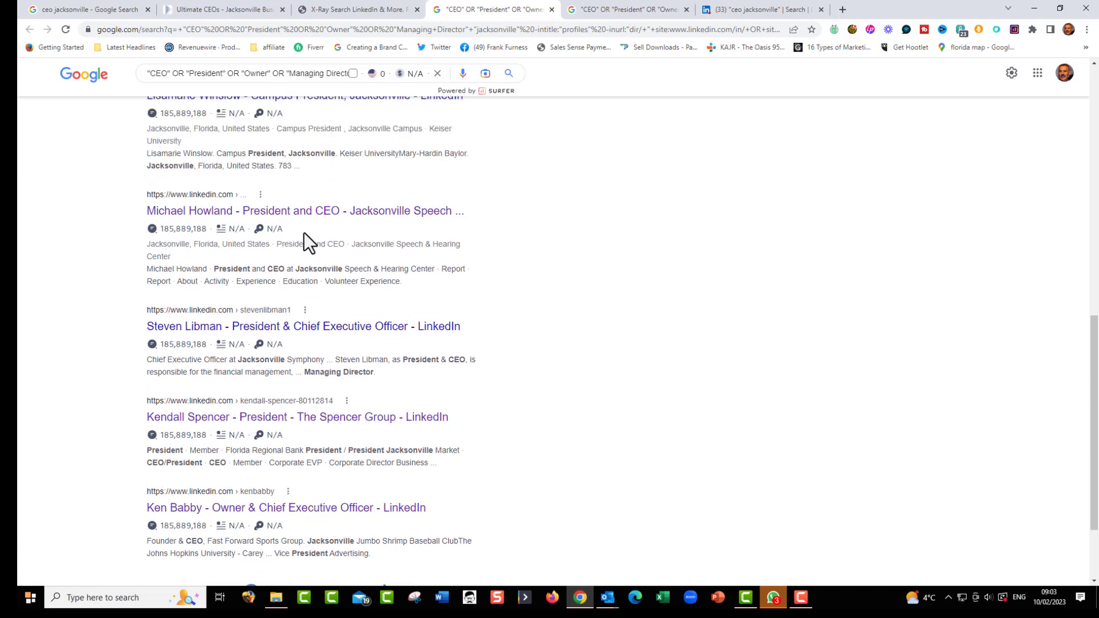
pyautogui.scroll(1, 304, 233)
pyautogui.scroll(1, 304, 233)
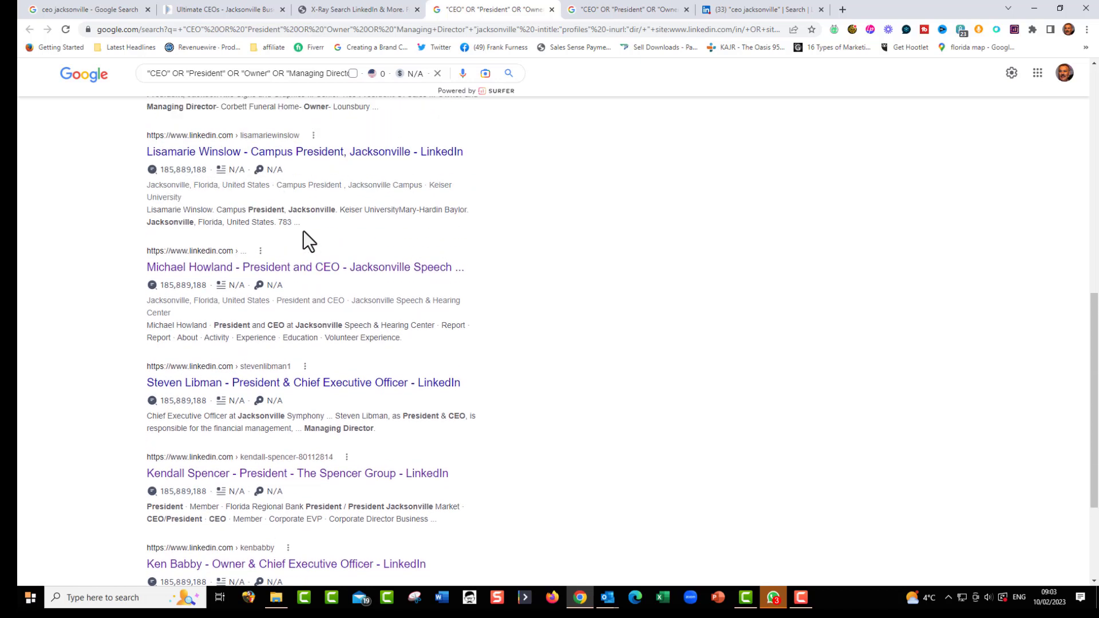
pyautogui.scroll(-2, 304, 231)
pyautogui.scroll(-2, 303, 231)
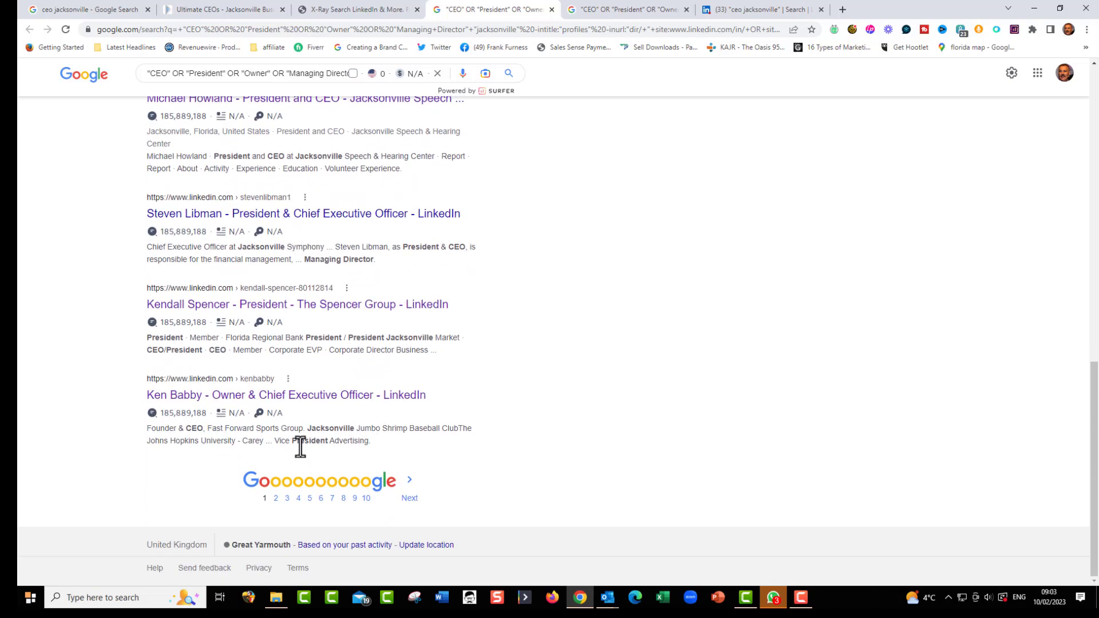
# - Go to page 3 of the Google results and open the first two profile links in new tabs
pyautogui.click(286, 498)
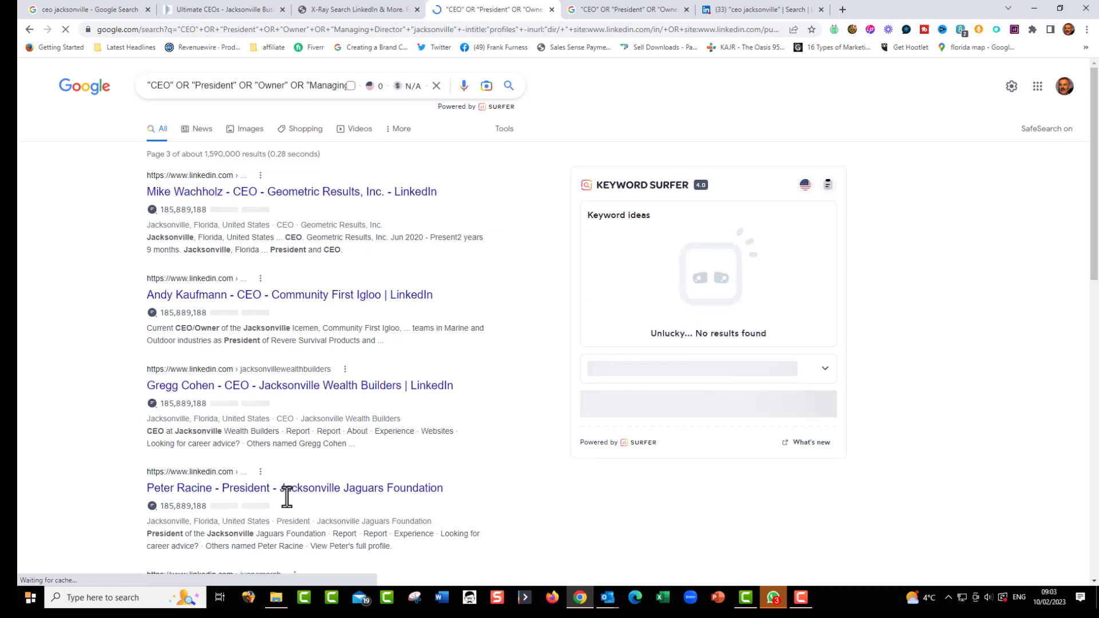
pyautogui.rightClick(299, 193)
pyautogui.click(341, 204)
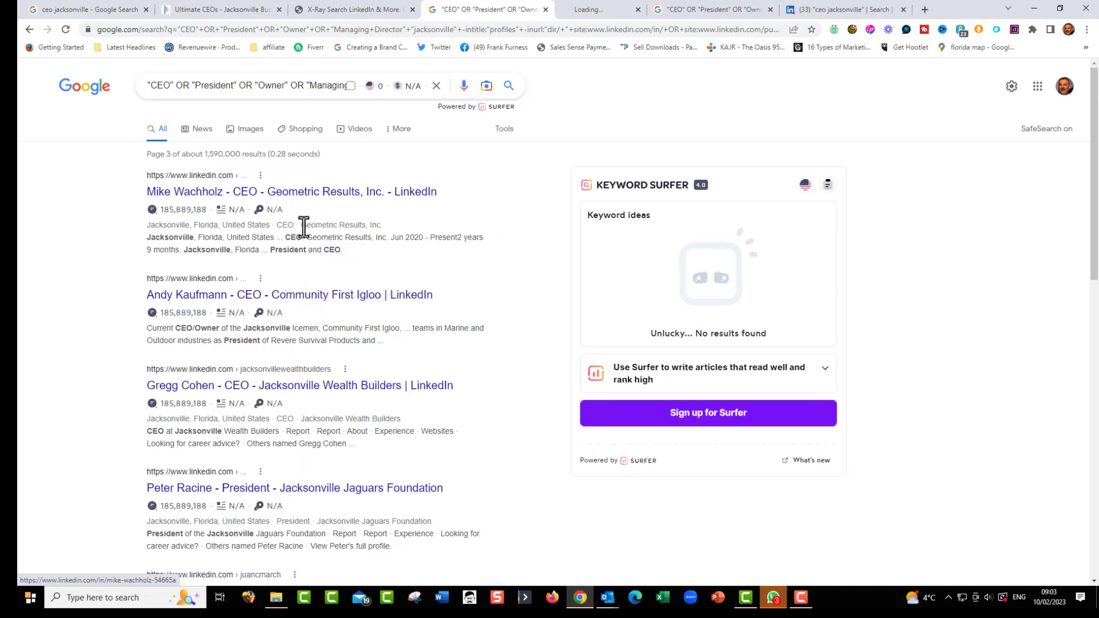
pyautogui.rightClick(297, 296)
pyautogui.click(301, 307)
# - Open the third and fourth profile links in new tabs as well
pyautogui.rightClick(302, 385)
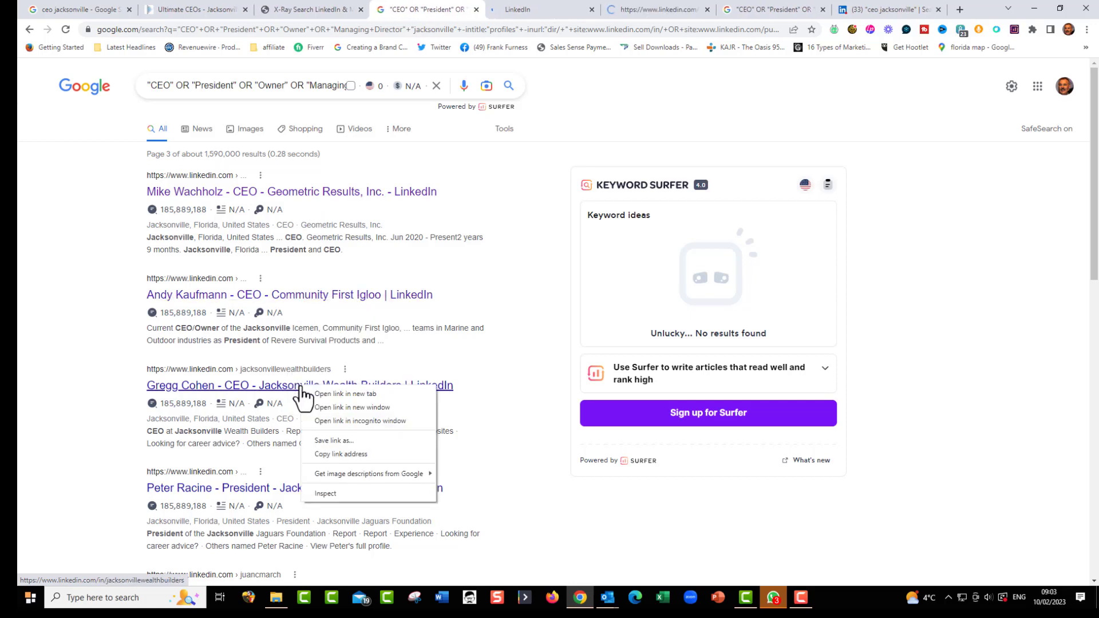
pyautogui.click(310, 397)
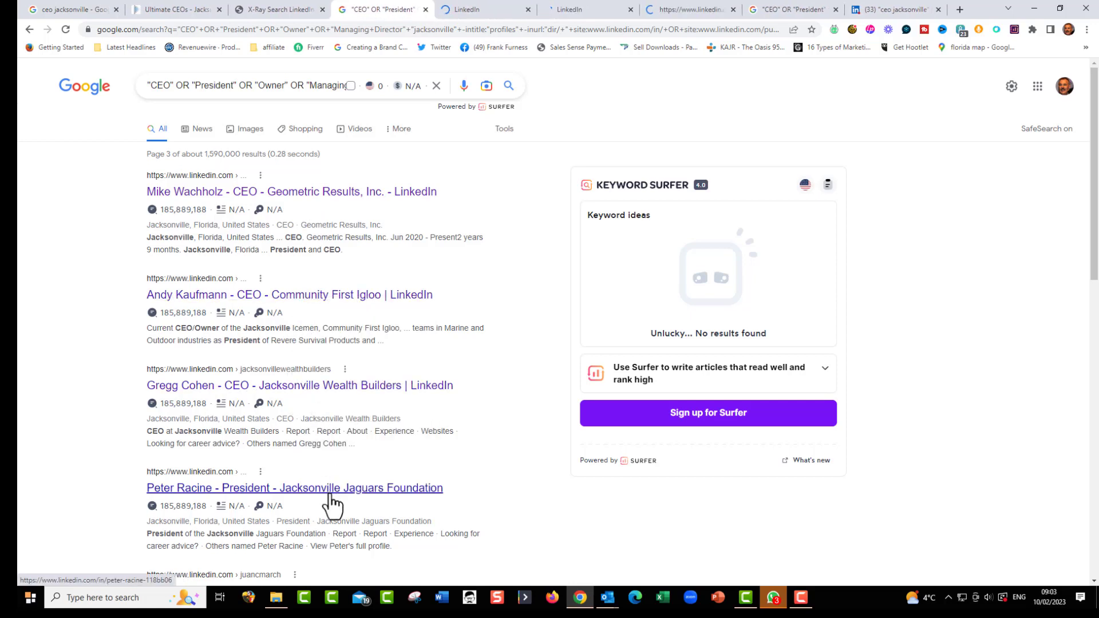
pyautogui.rightClick(331, 490)
pyautogui.click(402, 383)
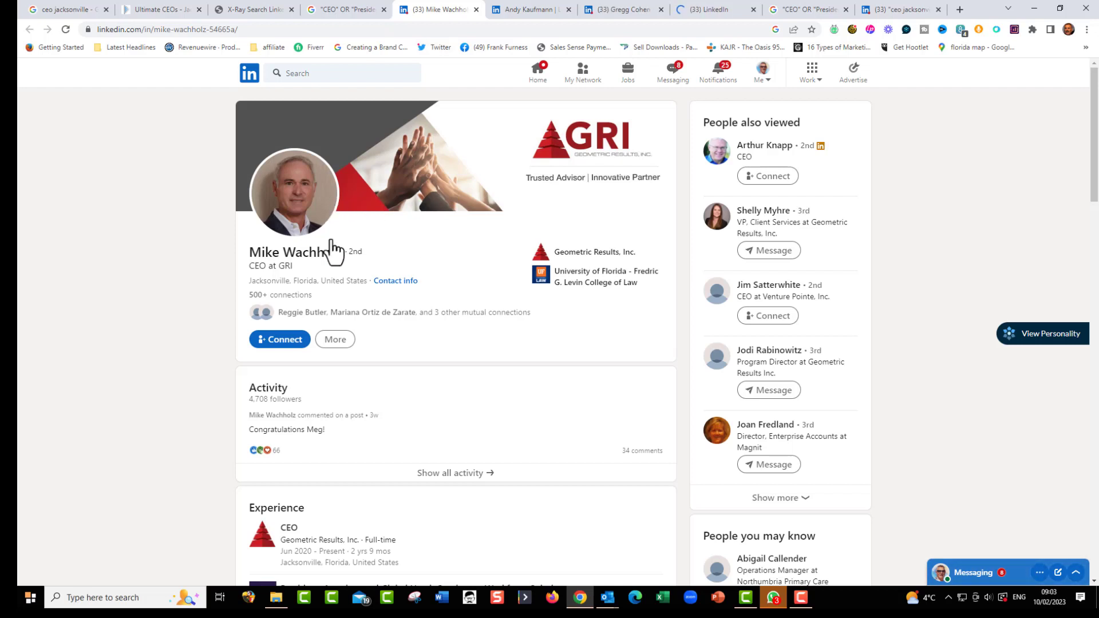
pyautogui.scroll(-1, 342, 317)
pyautogui.scroll(-2, 357, 317)
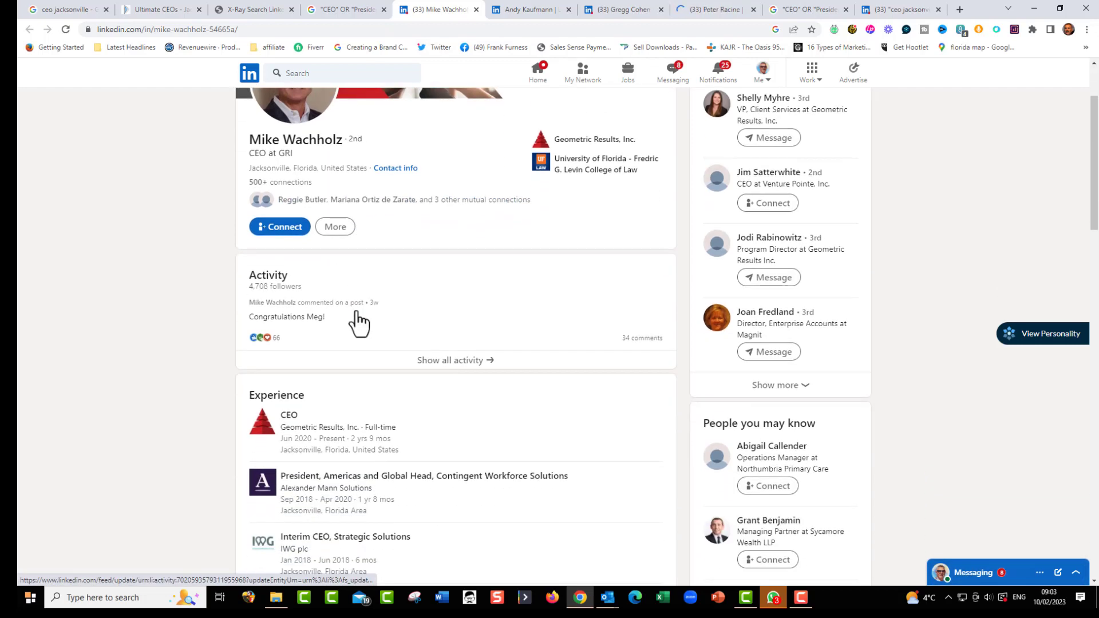
pyautogui.click(441, 361)
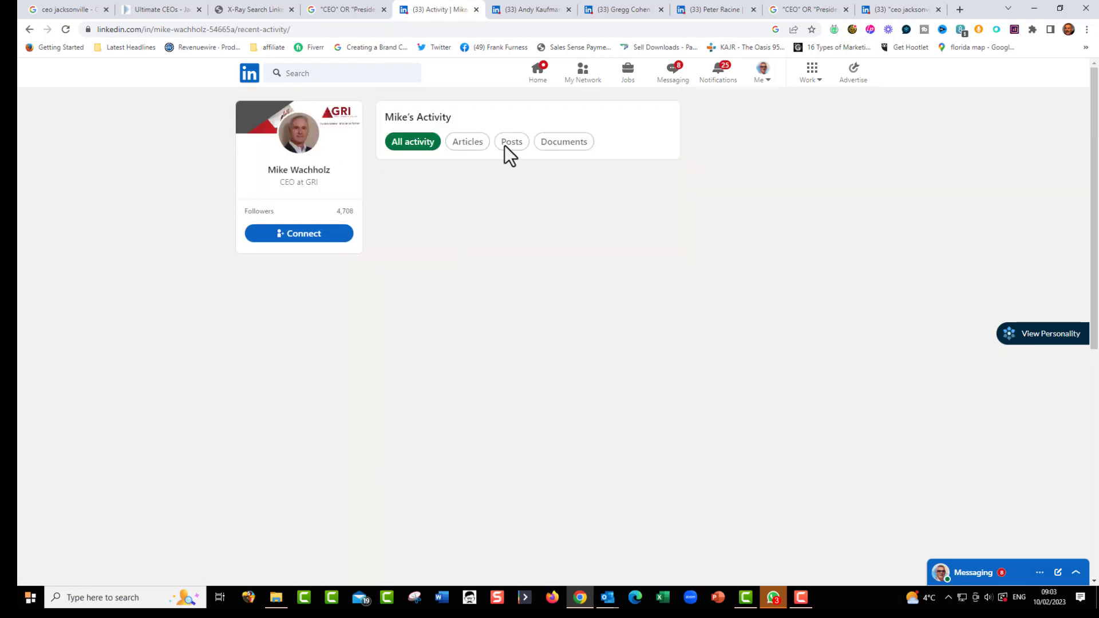
pyautogui.click(510, 142)
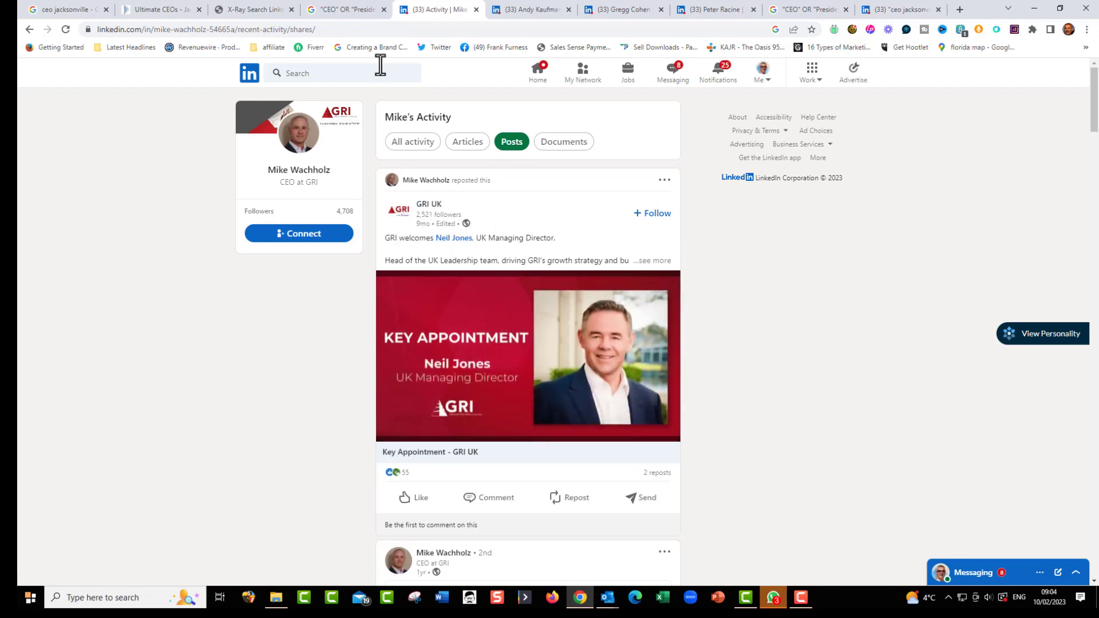
pyautogui.click(527, 9)
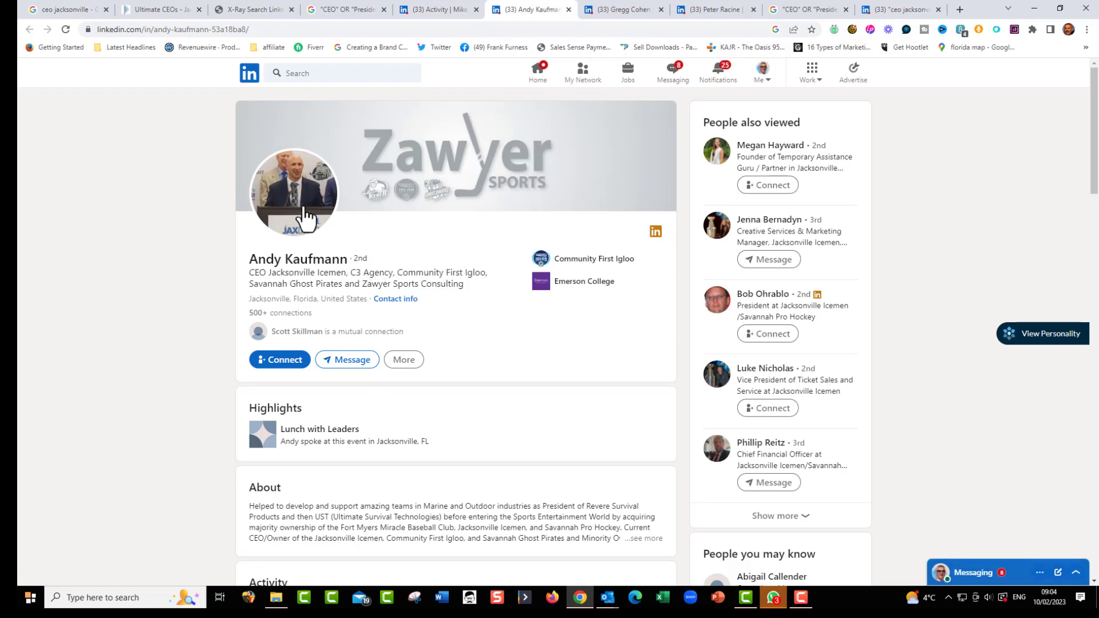
pyautogui.scroll(-1, 414, 378)
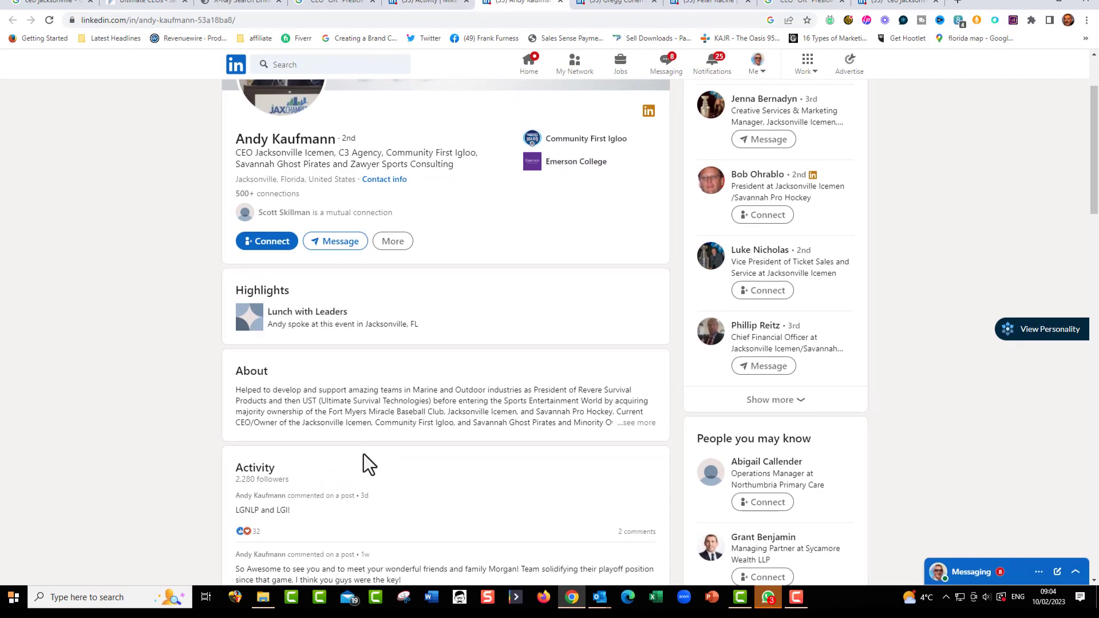
pyautogui.scroll(-1, 364, 455)
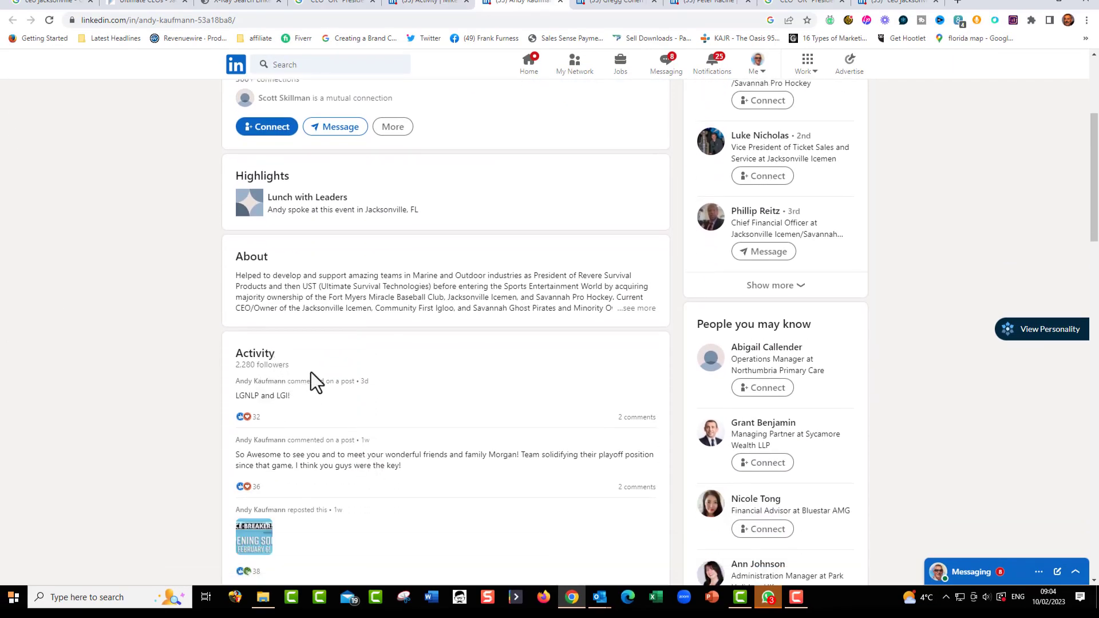
pyautogui.scroll(-1, 311, 372)
pyautogui.scroll(-2, 311, 372)
pyautogui.scroll(-1, 344, 404)
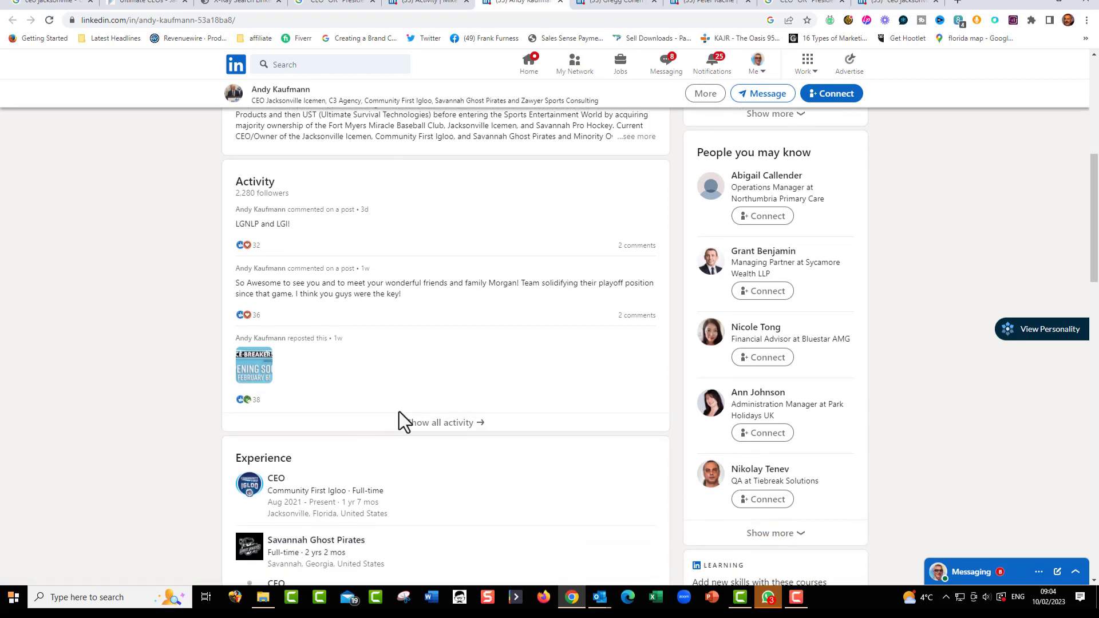
pyautogui.click(415, 426)
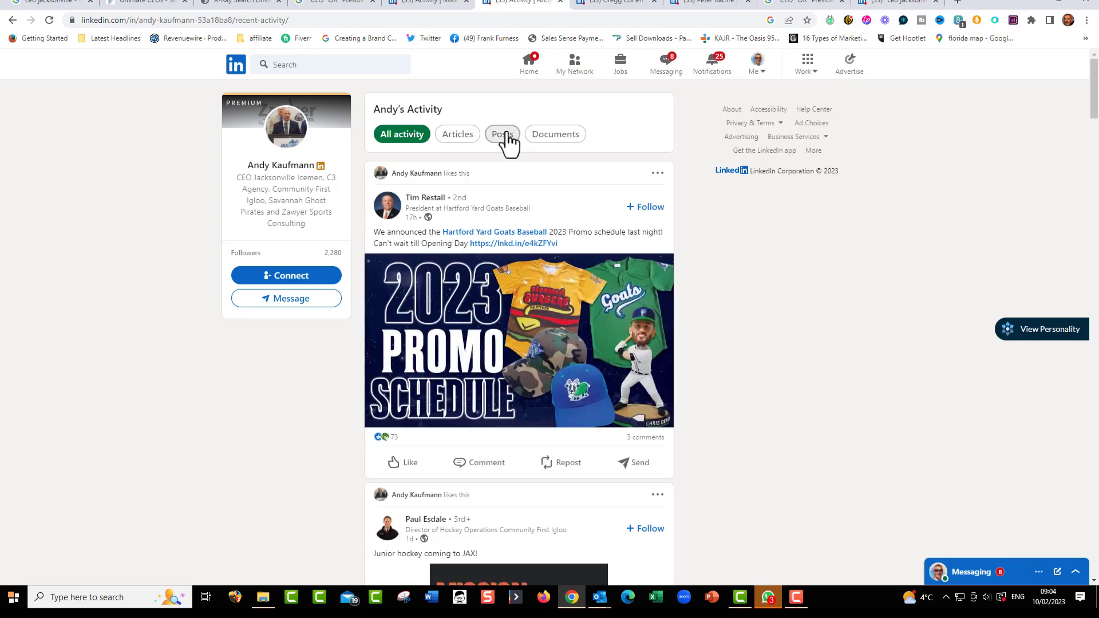
pyautogui.click(502, 134)
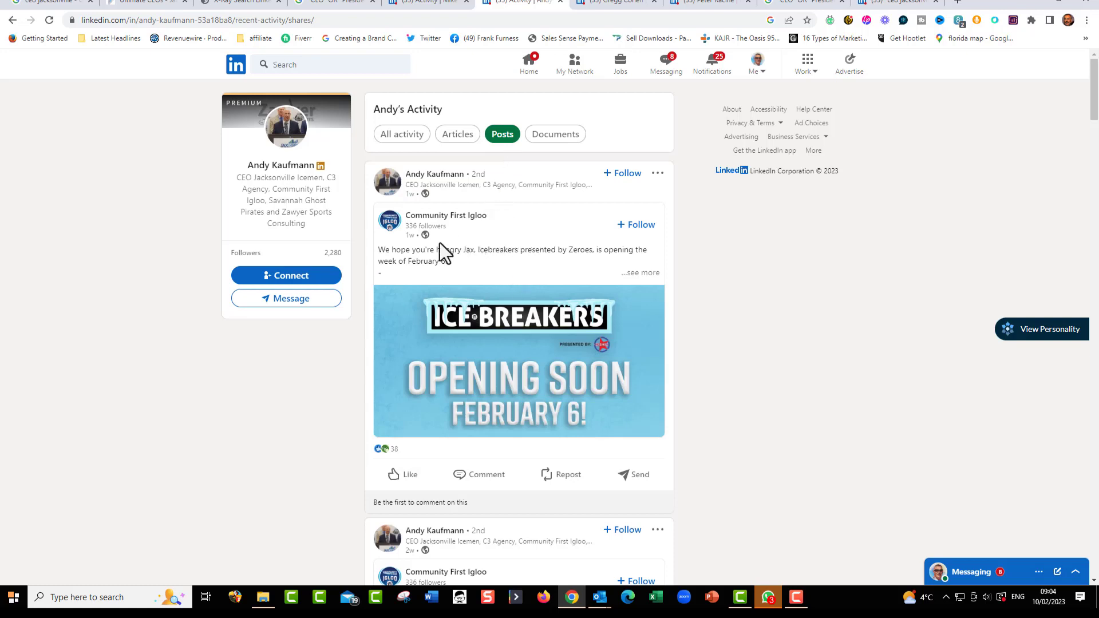
pyautogui.scroll(-1, 490, 325)
pyautogui.scroll(-2, 490, 336)
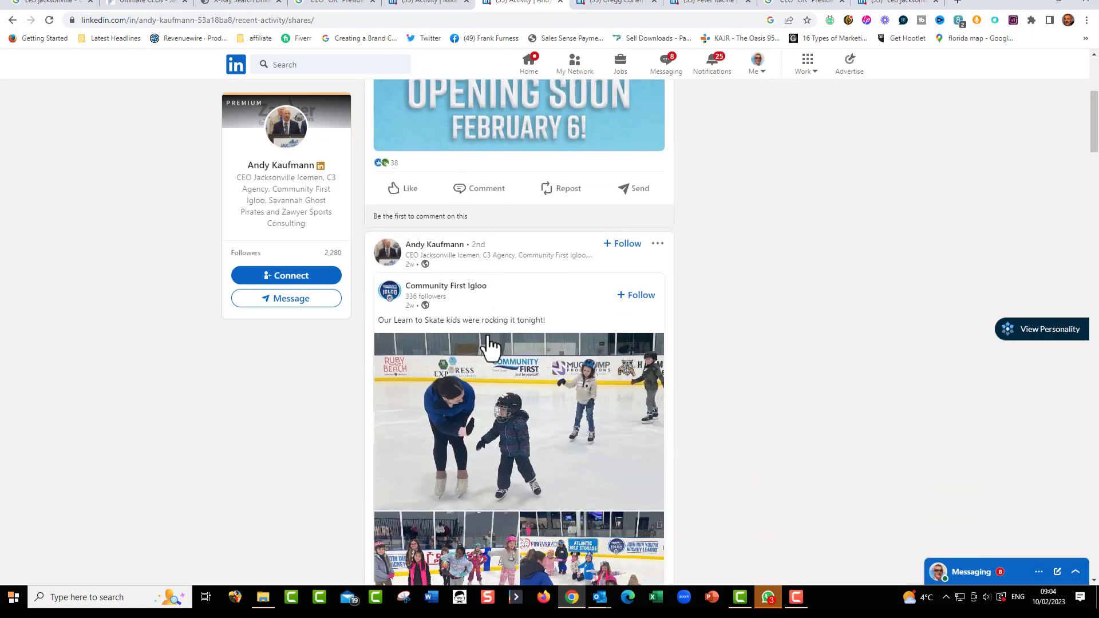
pyautogui.scroll(3, 490, 344)
pyautogui.scroll(2, 378, 314)
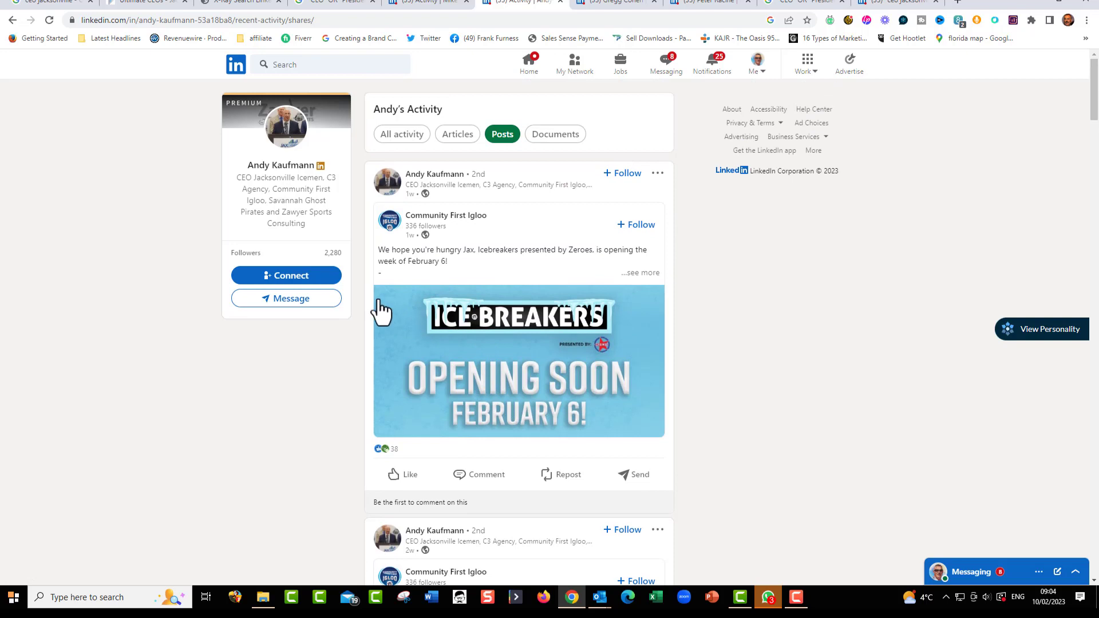
pyautogui.click(290, 275)
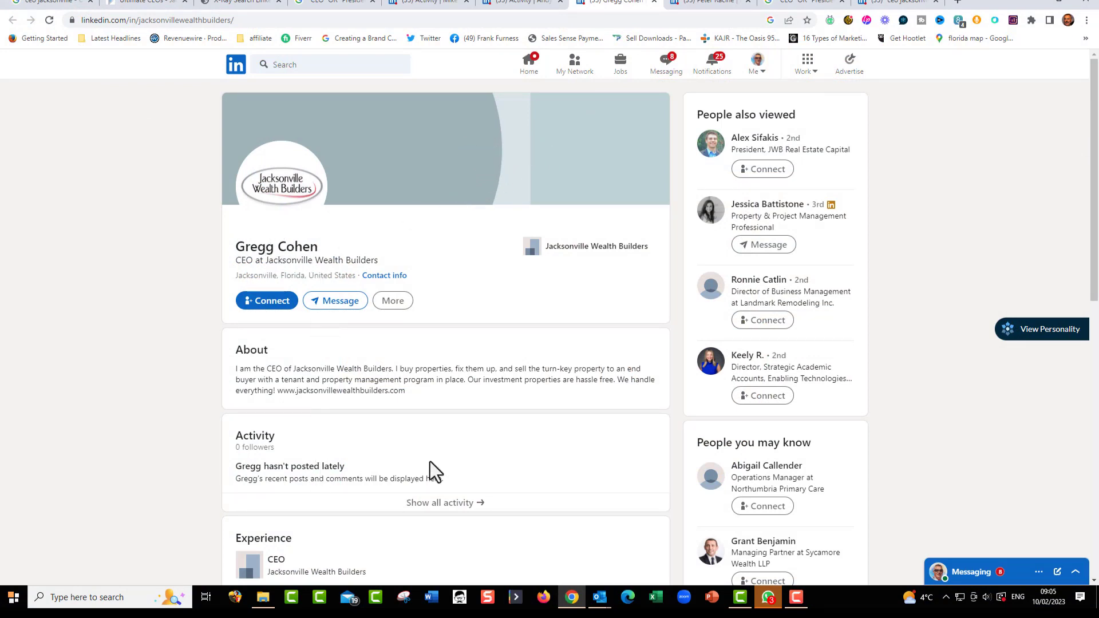
pyautogui.click(658, 7)
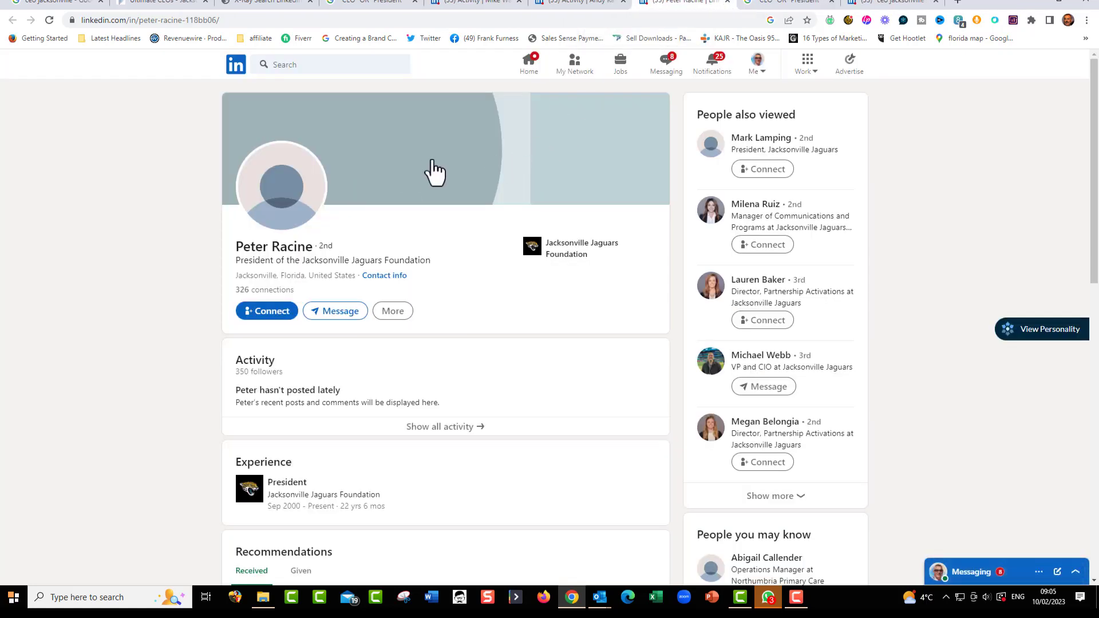
pyautogui.click(730, 8)
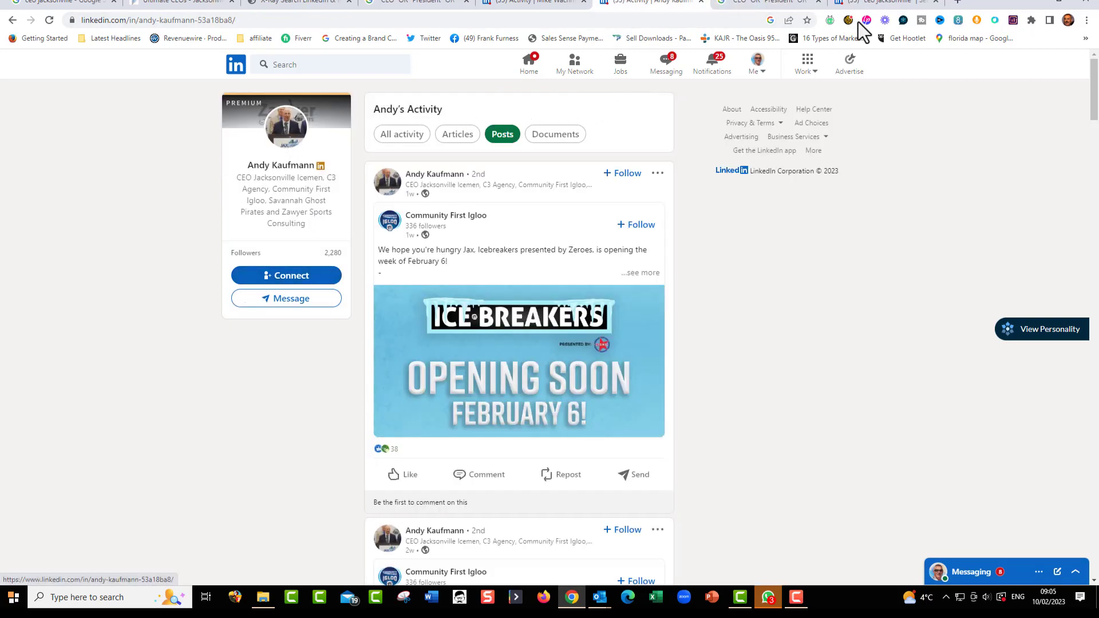
pyautogui.click(759, 8)
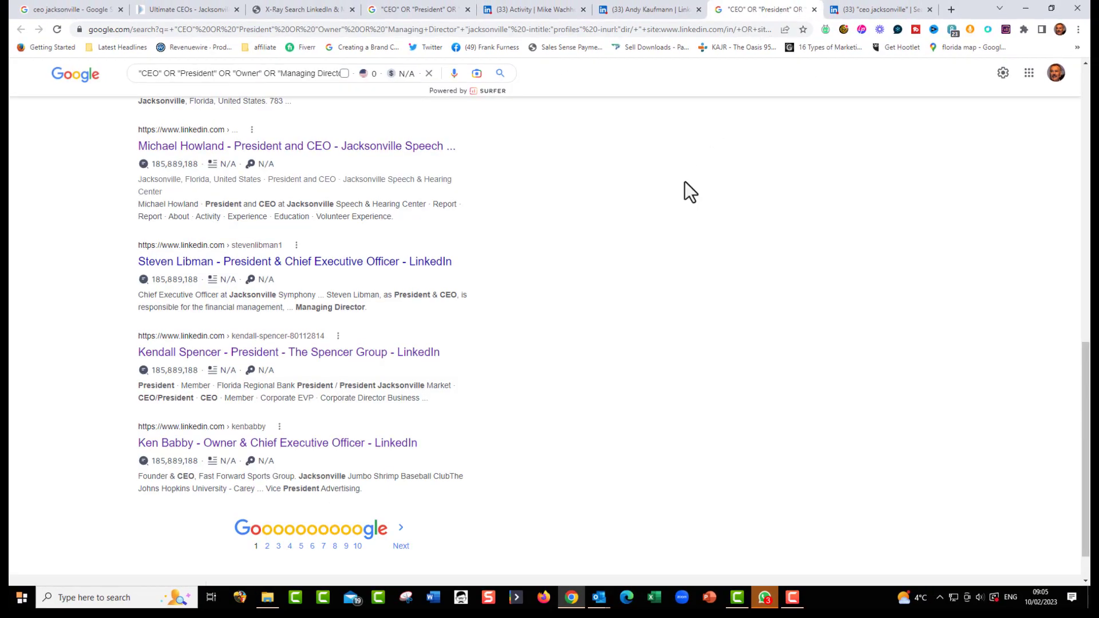